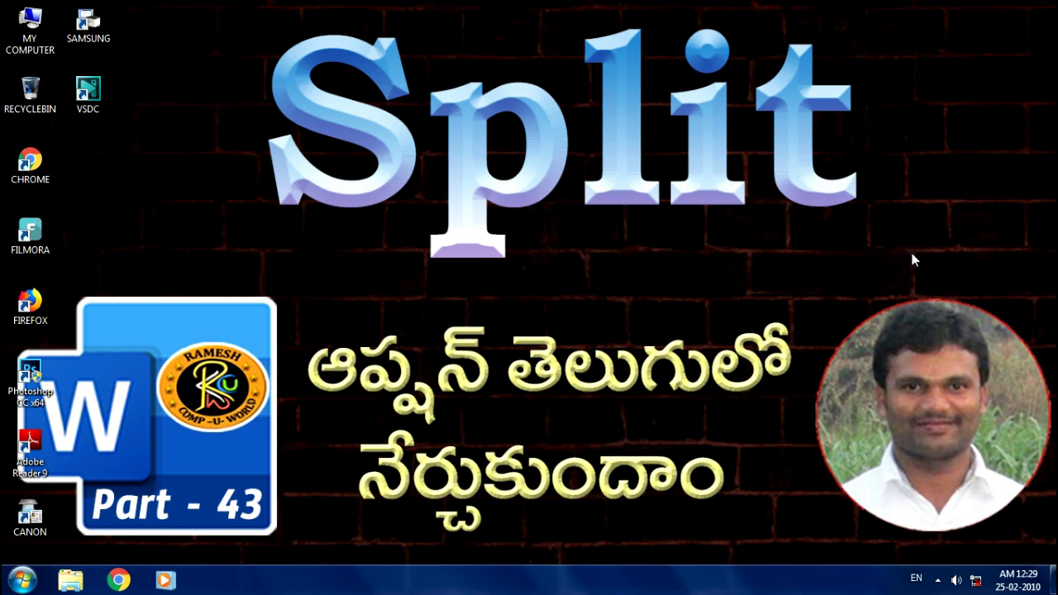
- Launch Word 2013 from the Microsoft Office 2013 folder in the Start menu's All Programs list
left_click(24, 582)
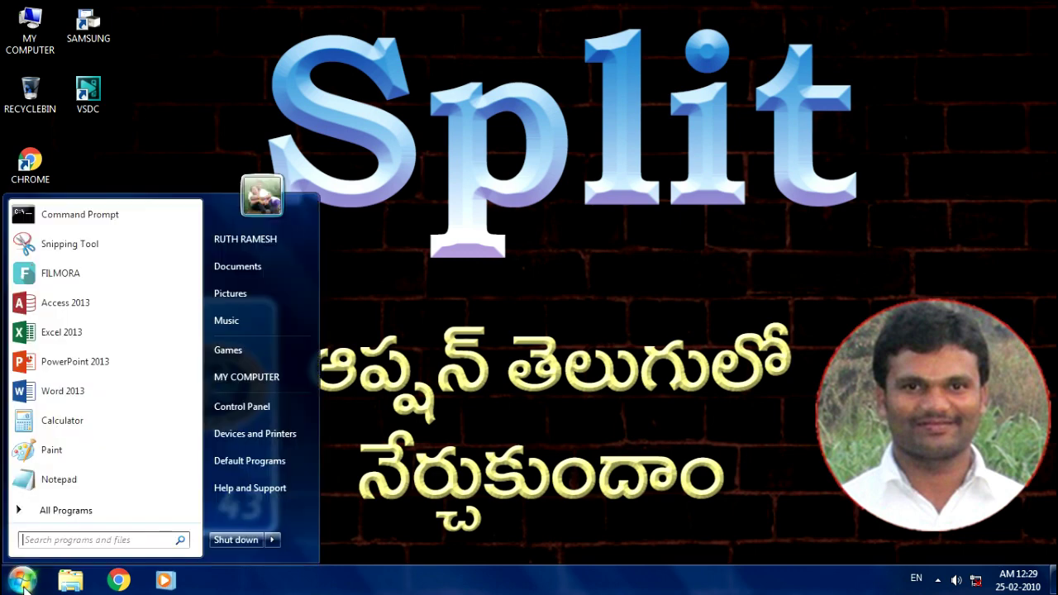
left_click(66, 511)
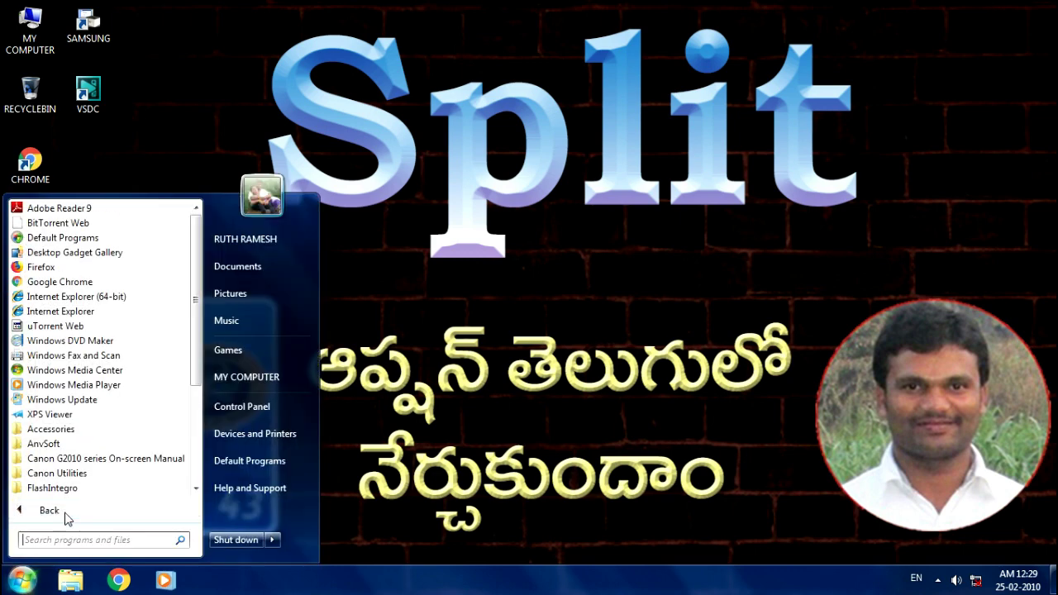
scroll(80, 418, "down", 4)
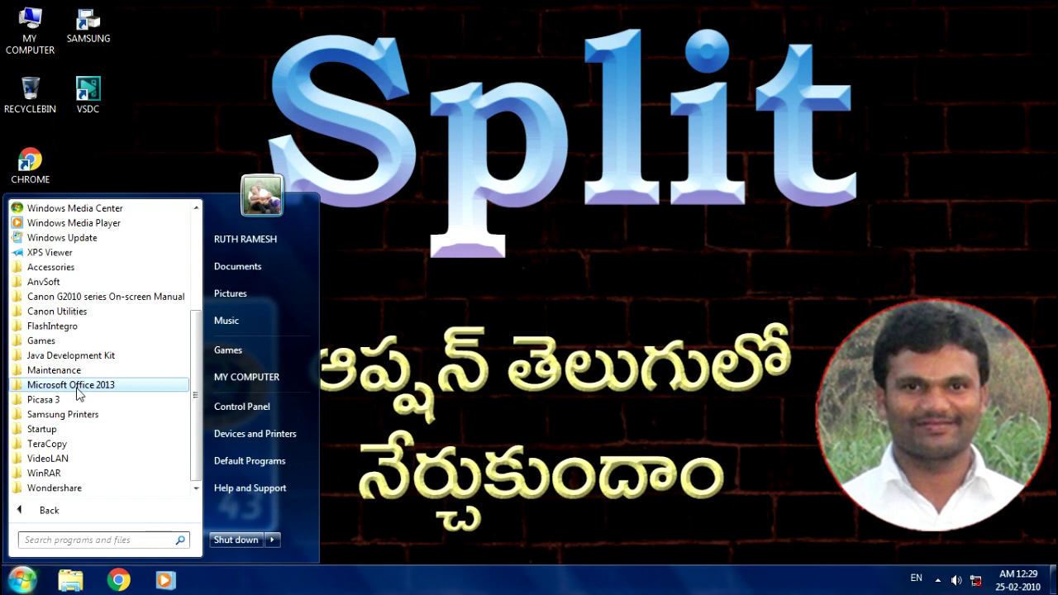
left_click(78, 387)
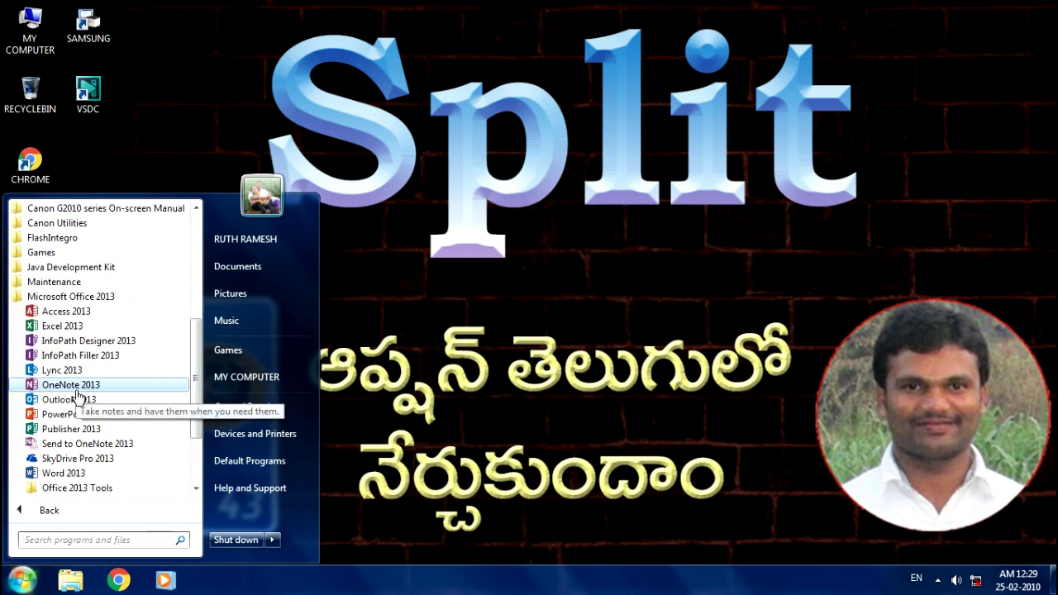
left_click(83, 471)
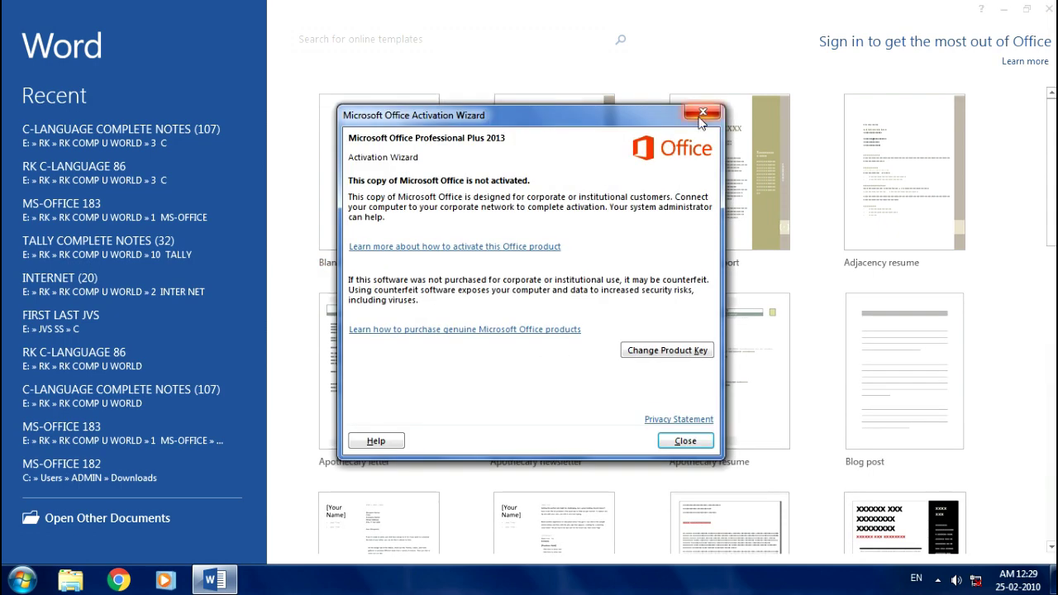
- Dismiss the Office Activation Wizard, create a blank document, and show the View ribbon
left_click(702, 114)
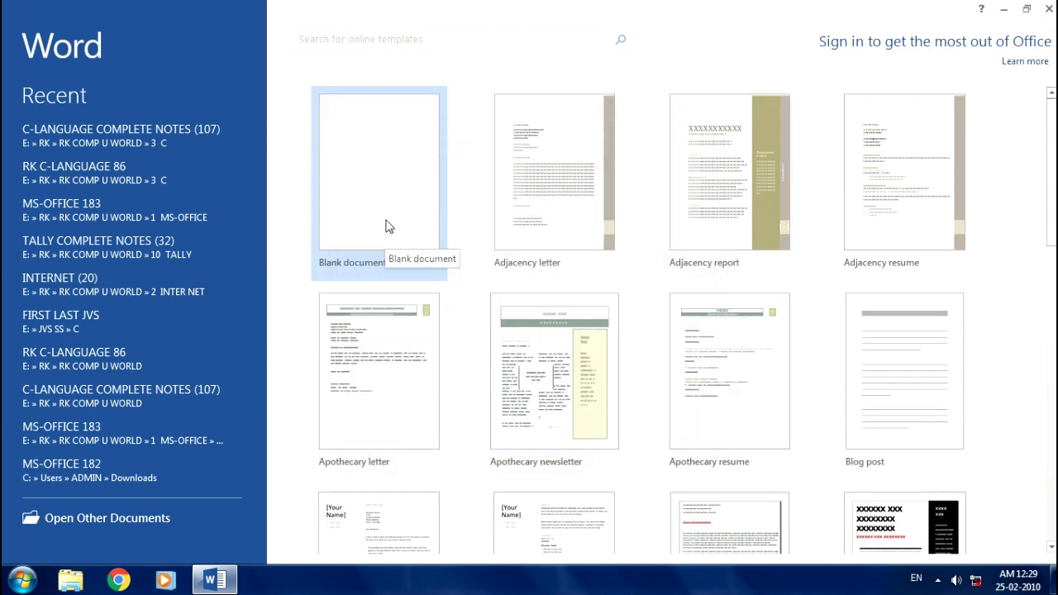
left_click(389, 226)
left_click(504, 30)
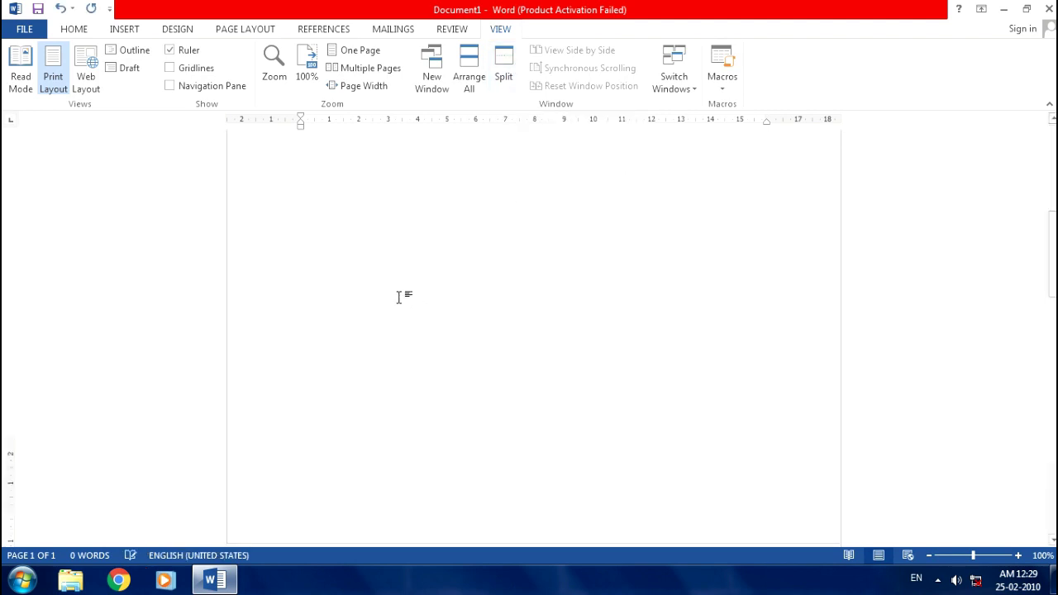
- Insert page breaks with Ctrl+Enter so the empty document spans five pages
key("ctrl+Return")
key("ctrl+Return")
key("ctrl+Return")
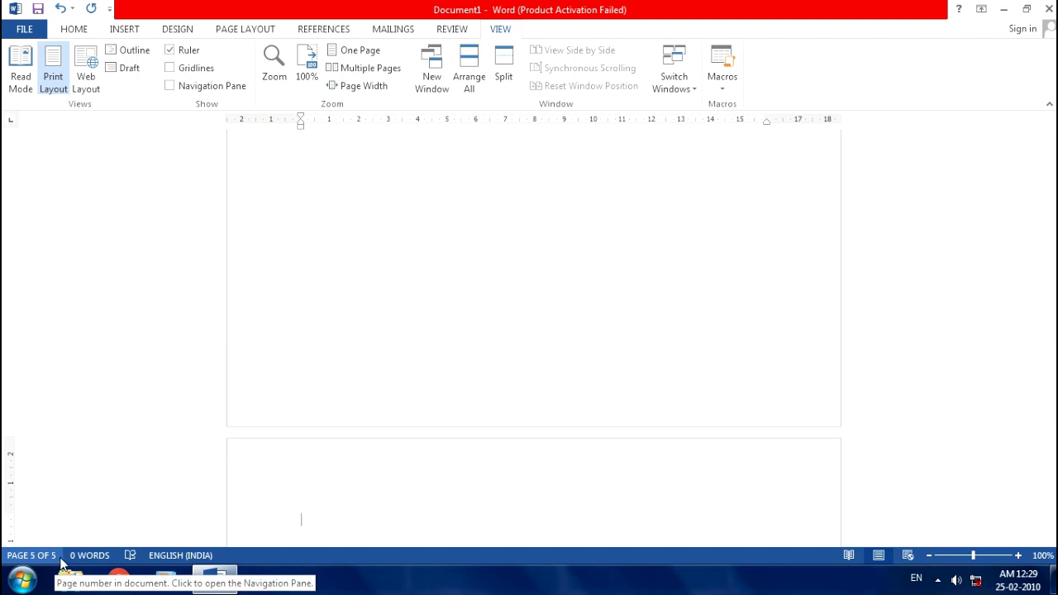
scroll(427, 404, "up", 10)
scroll(464, 397, "up", 10)
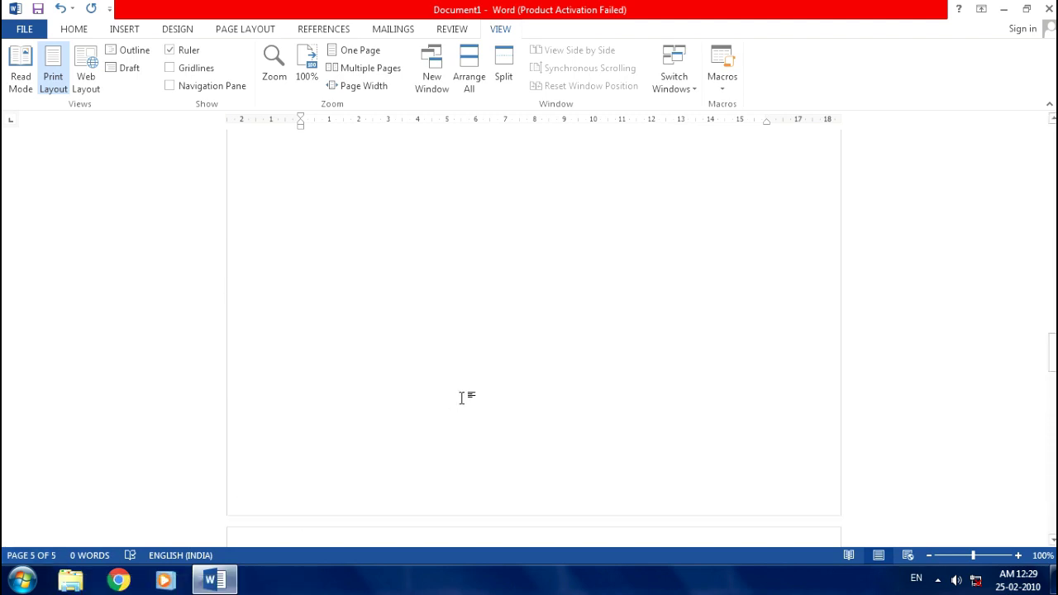
scroll(473, 361, "up", 14)
scroll(473, 362, "up", 5)
scroll(472, 354, "up", 5)
scroll(472, 323, "up", 5)
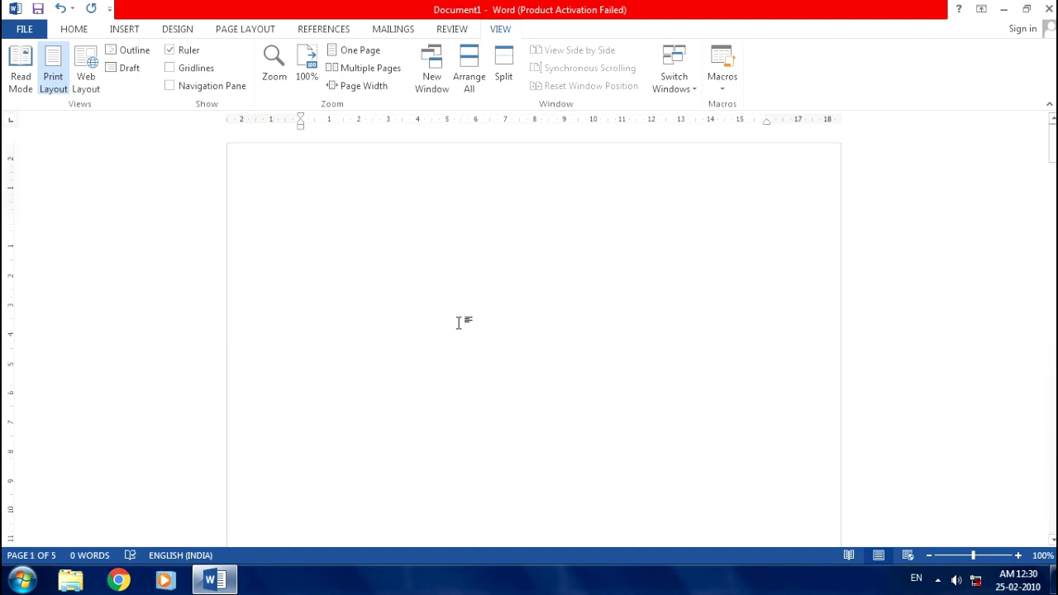
- Place the cursor at the top of page 1 and scroll through the five blank pages
left_click(460, 247)
scroll(490, 385, "down", 3)
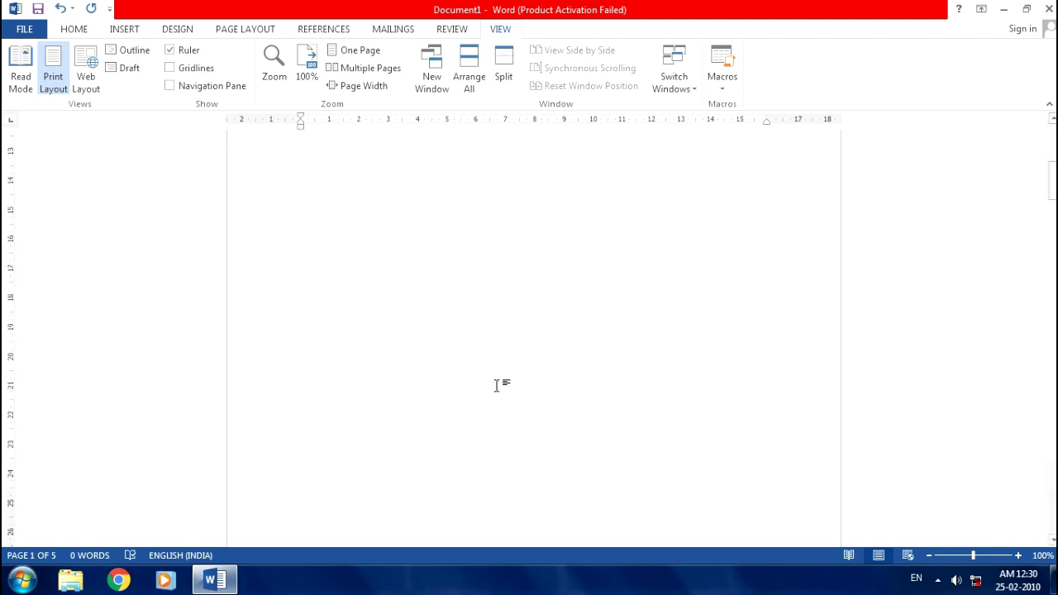
scroll(498, 383, "down", 8)
scroll(505, 395, "down", 2)
scroll(510, 405, "down", 3)
scroll(512, 404, "down", 3)
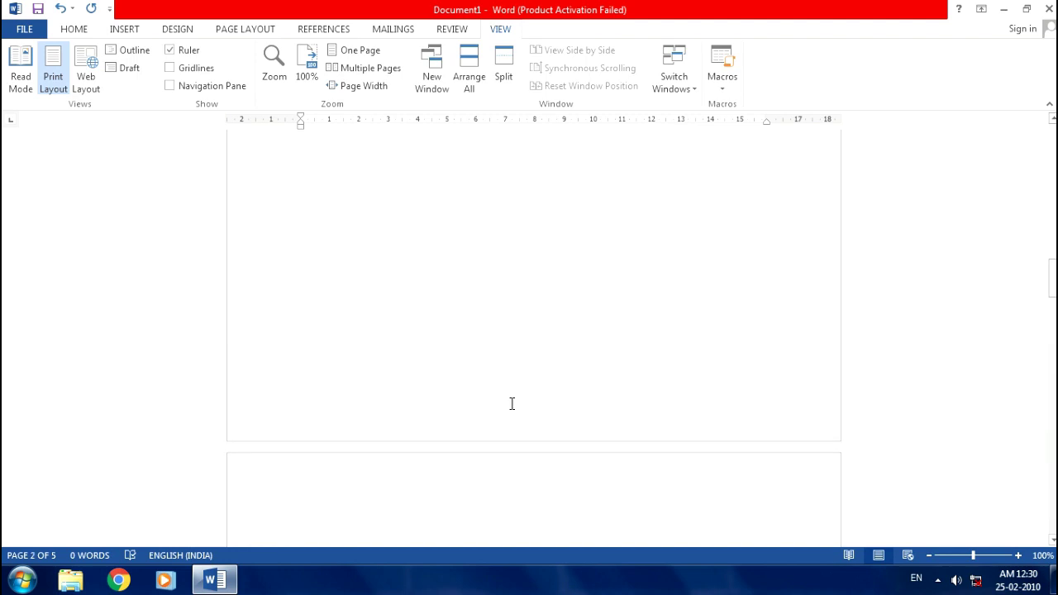
scroll(512, 389, "down", 3)
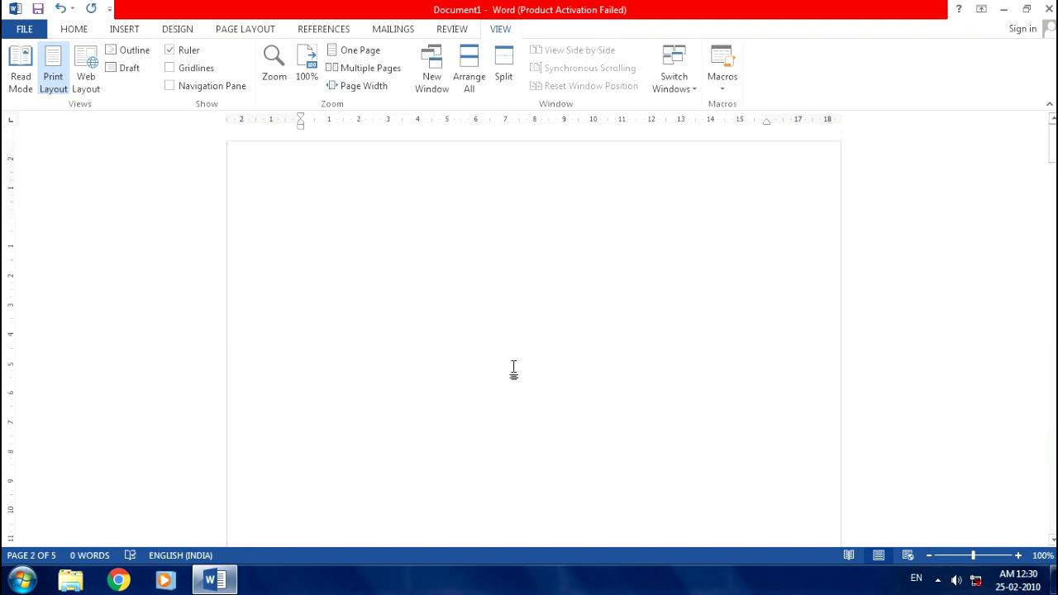
scroll(517, 368, "down", 3)
scroll(518, 376, "down", 10)
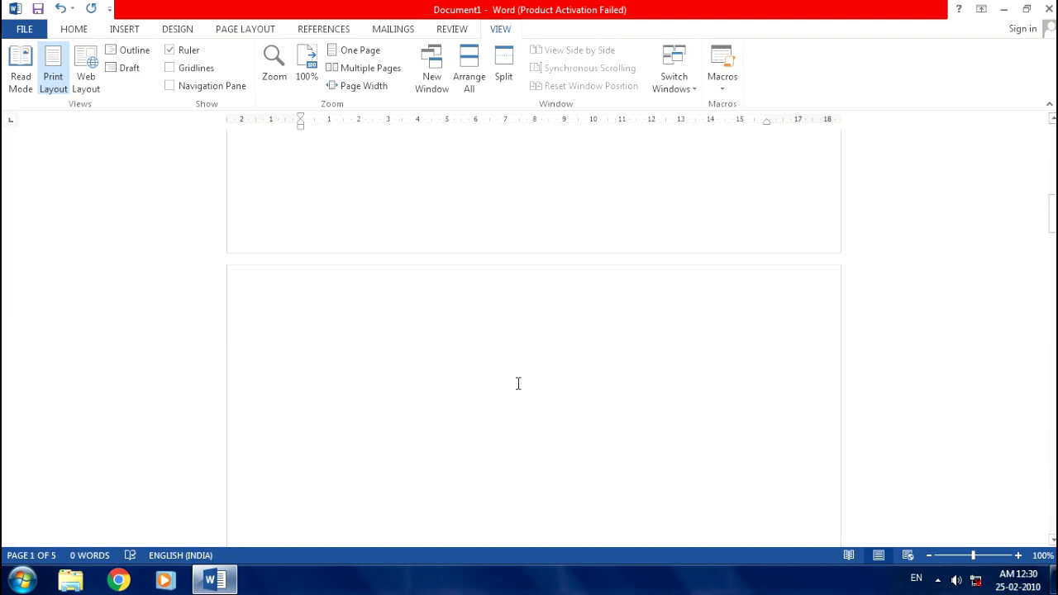
scroll(514, 385, "down", 3)
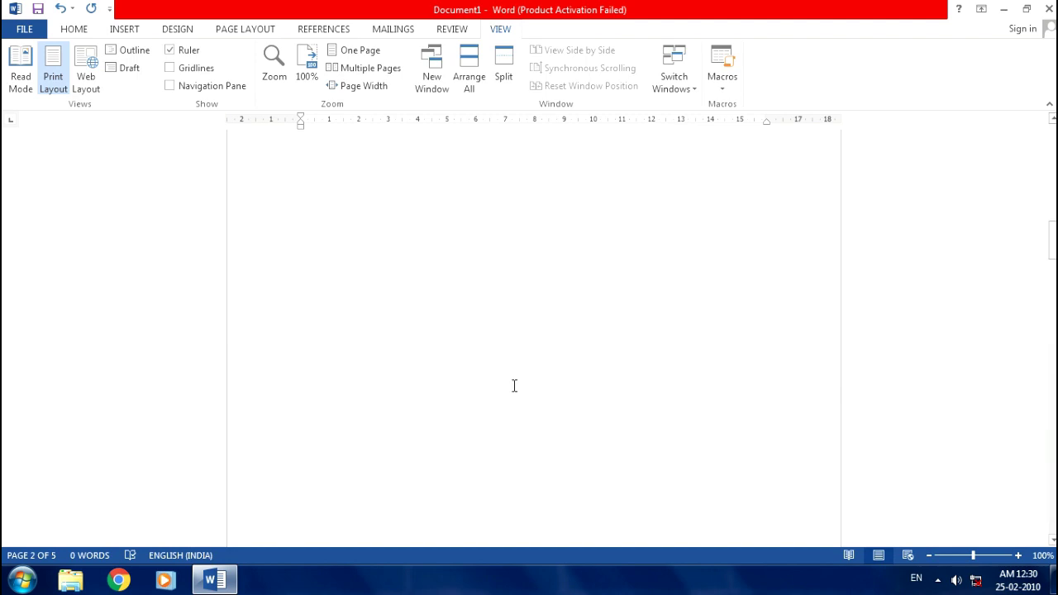
scroll(515, 385, "up", 3)
scroll(520, 373, "up", 10)
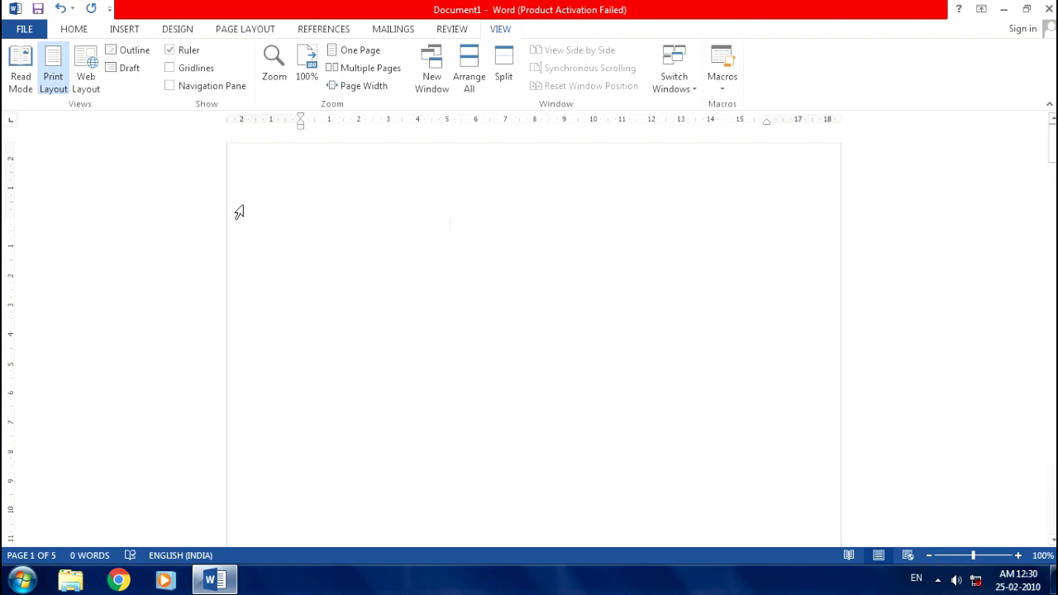
- Insert the FOOD (1) ice-cream picture from the FOOD PICS folder
left_click(132, 31)
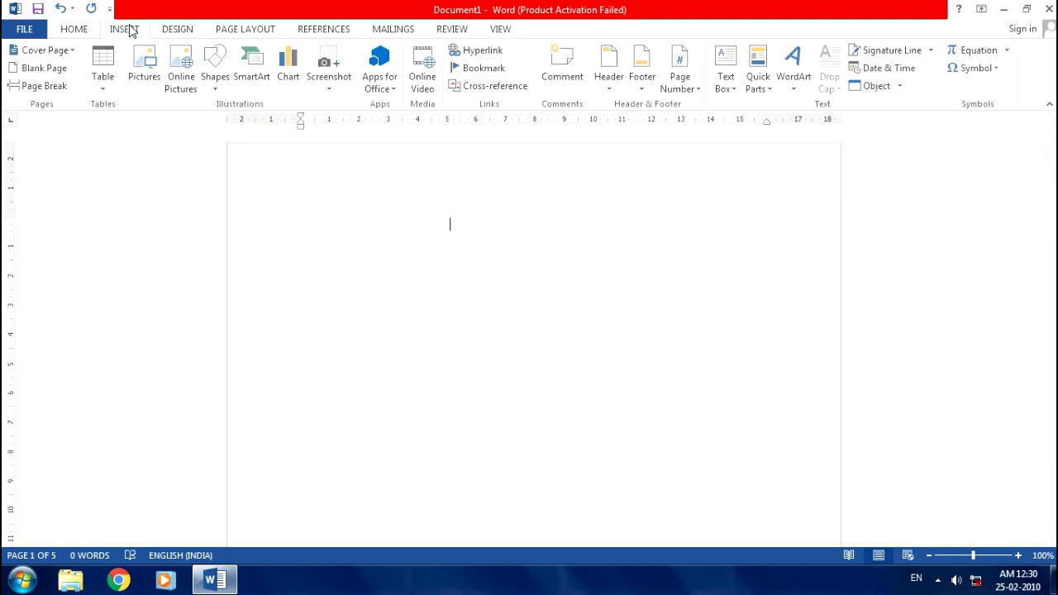
left_click(153, 76)
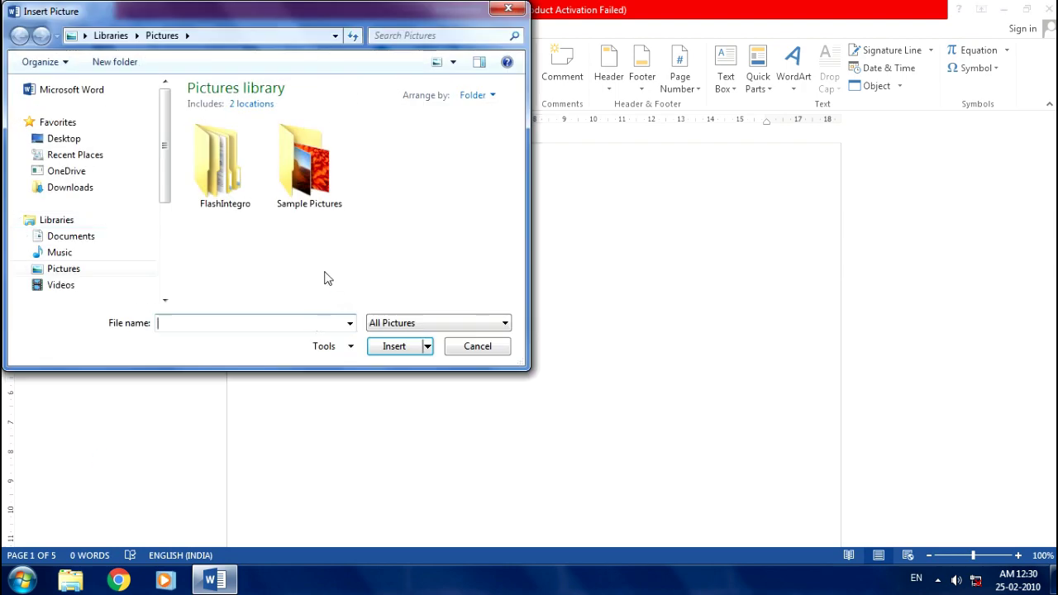
double_click(308, 169)
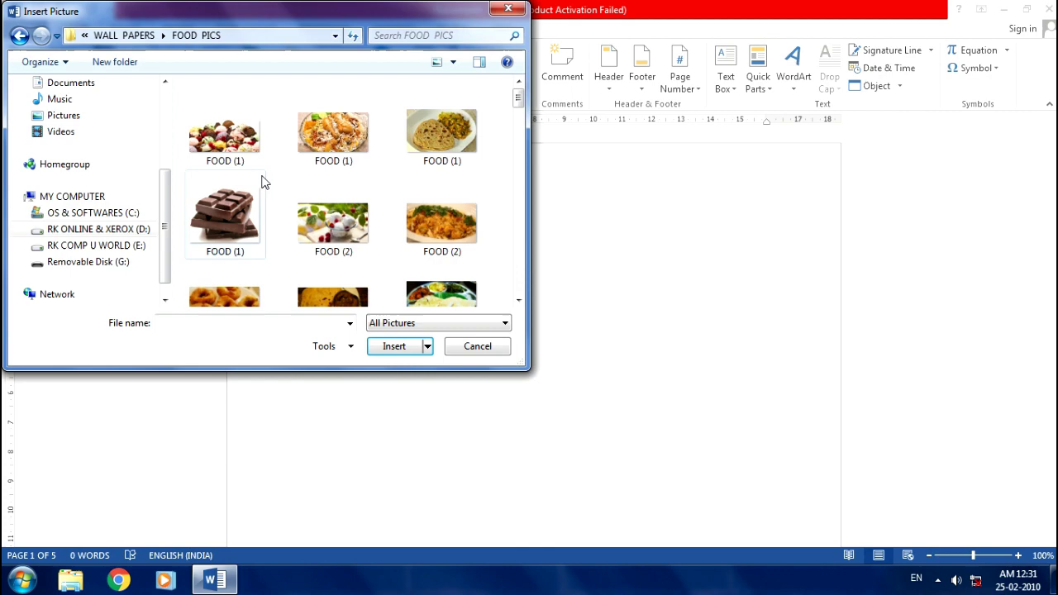
left_click(248, 149)
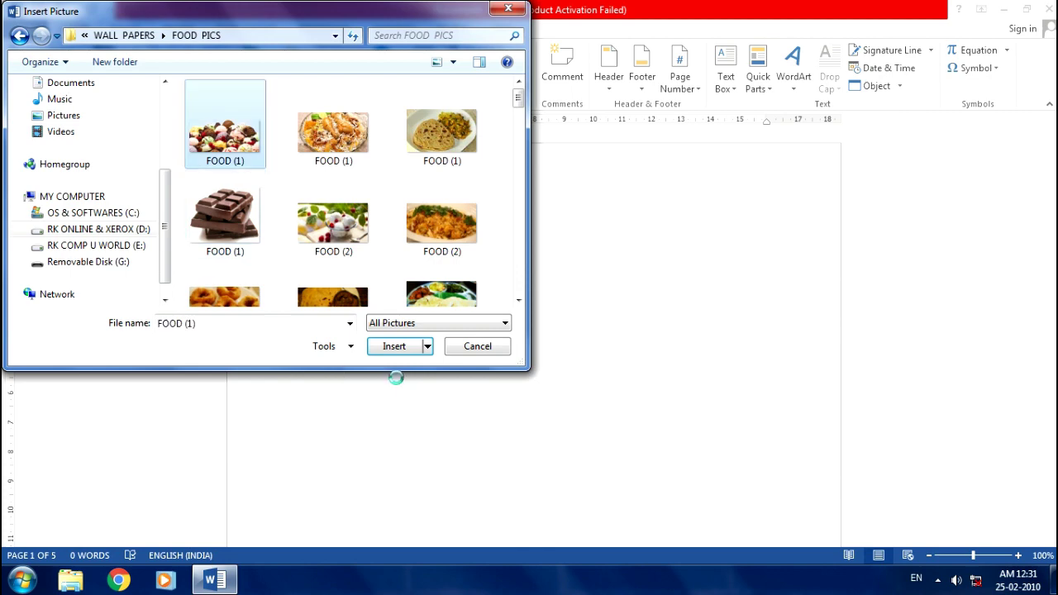
left_click(394, 347)
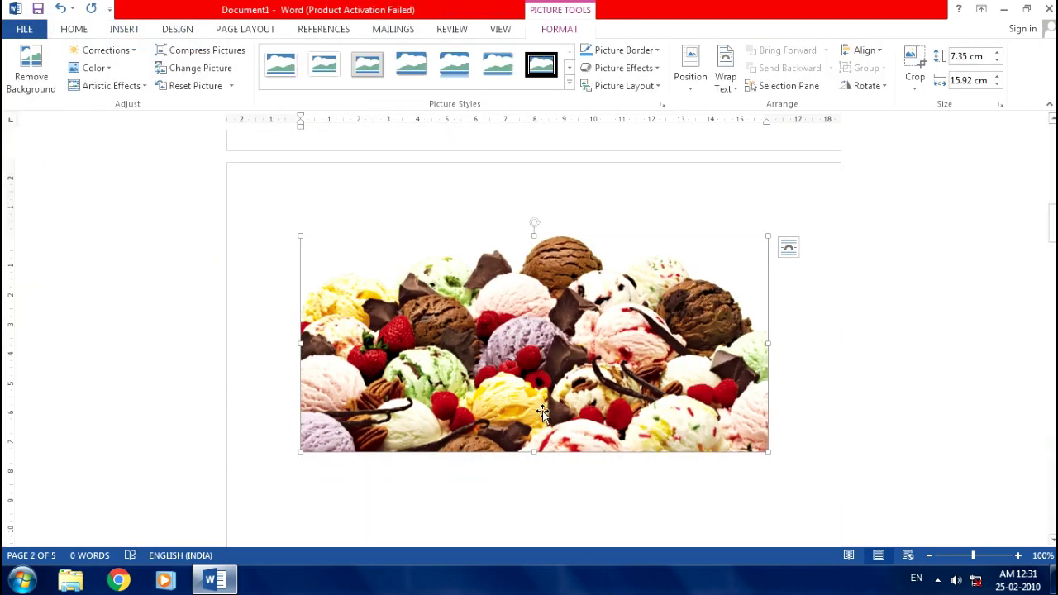
- Place the insertion point just below the inserted ice-cream picture
scroll(566, 411, "down", 5)
scroll(558, 414, "down", 10)
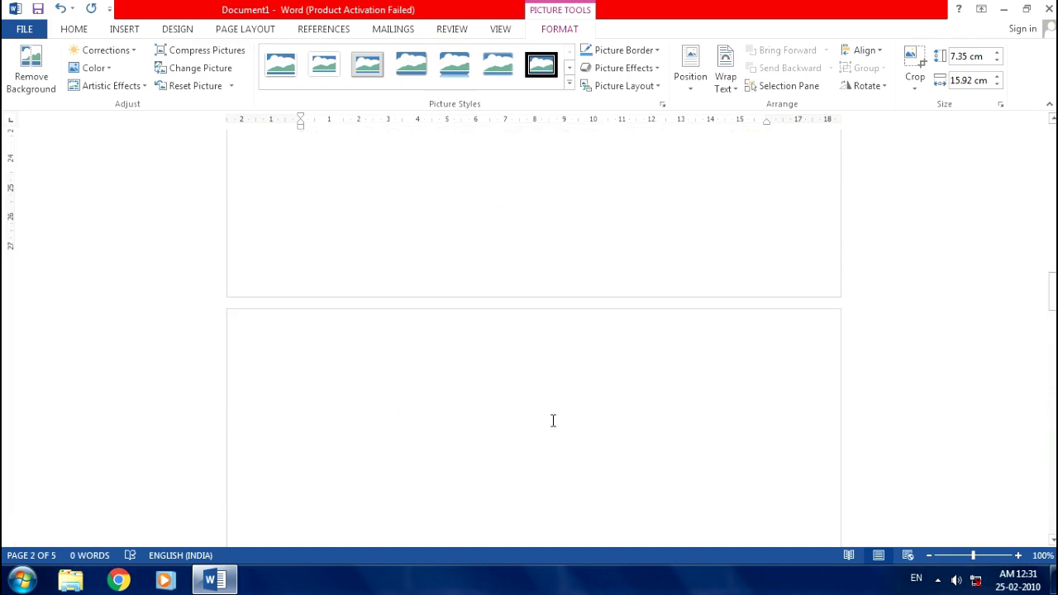
scroll(552, 415, "down", 4)
scroll(550, 407, "up", 5)
scroll(547, 379, "up", 10)
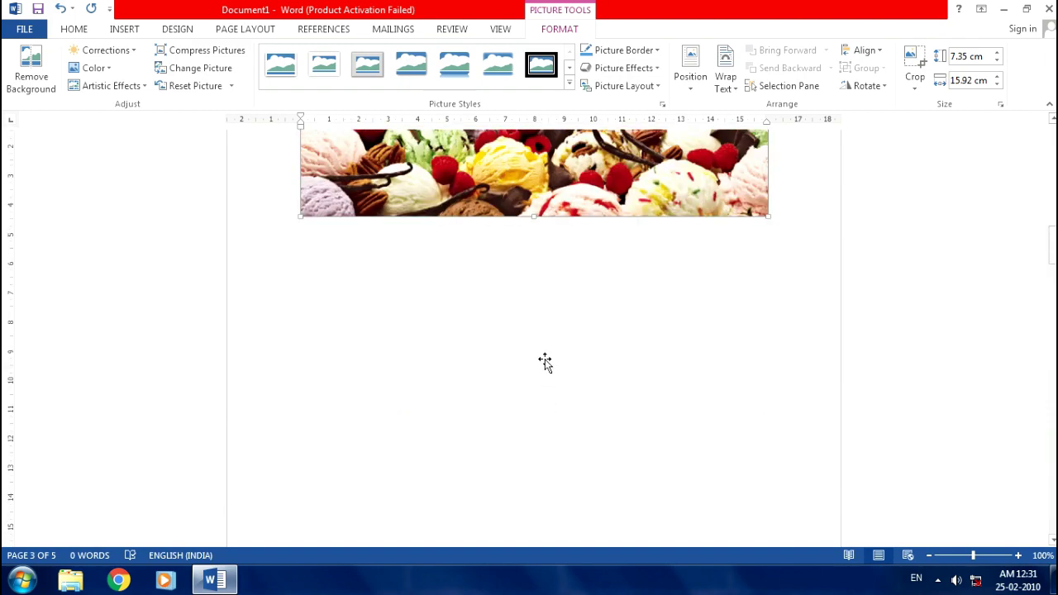
scroll(548, 363, "up", 8)
scroll(545, 359, "down", 3)
scroll(563, 364, "up", 3)
scroll(579, 381, "down", 3)
left_click(632, 409)
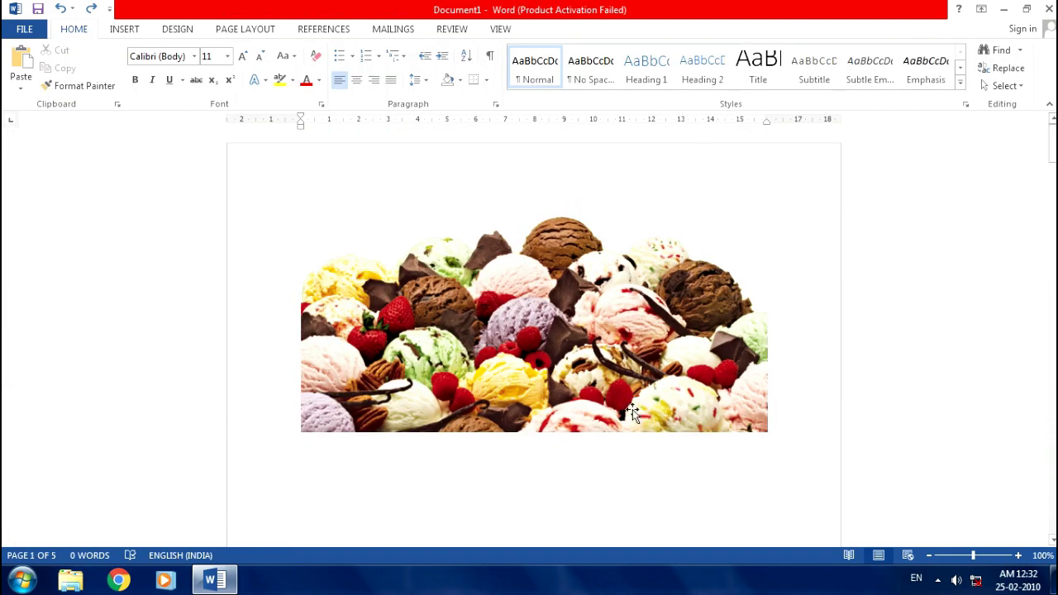
scroll(579, 397, "down", 1)
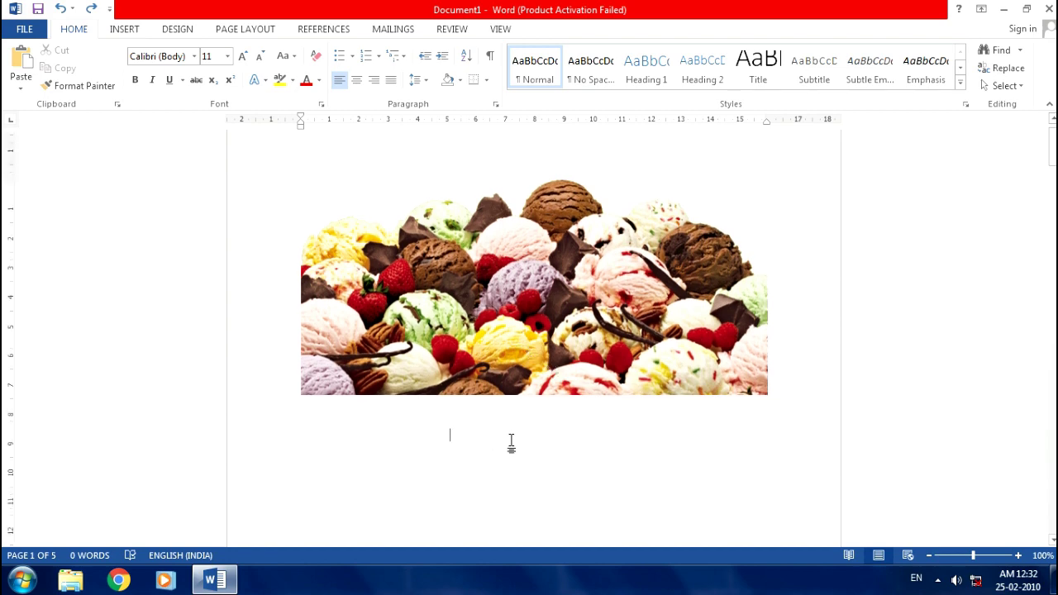
- Split the window and put the insertion point on blank page 5 in the lower pane
left_click(506, 30)
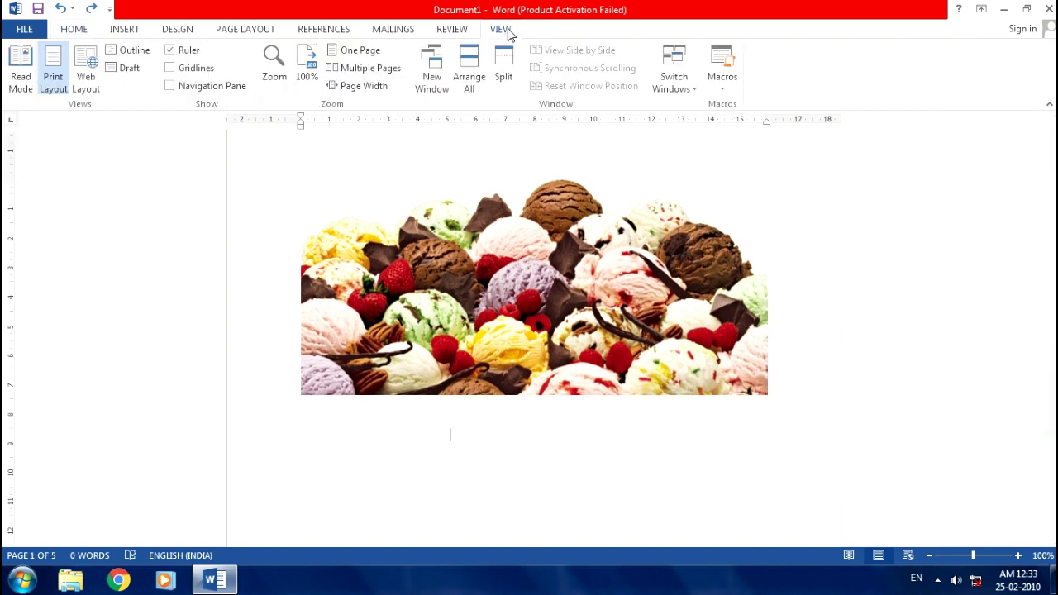
left_click(506, 77)
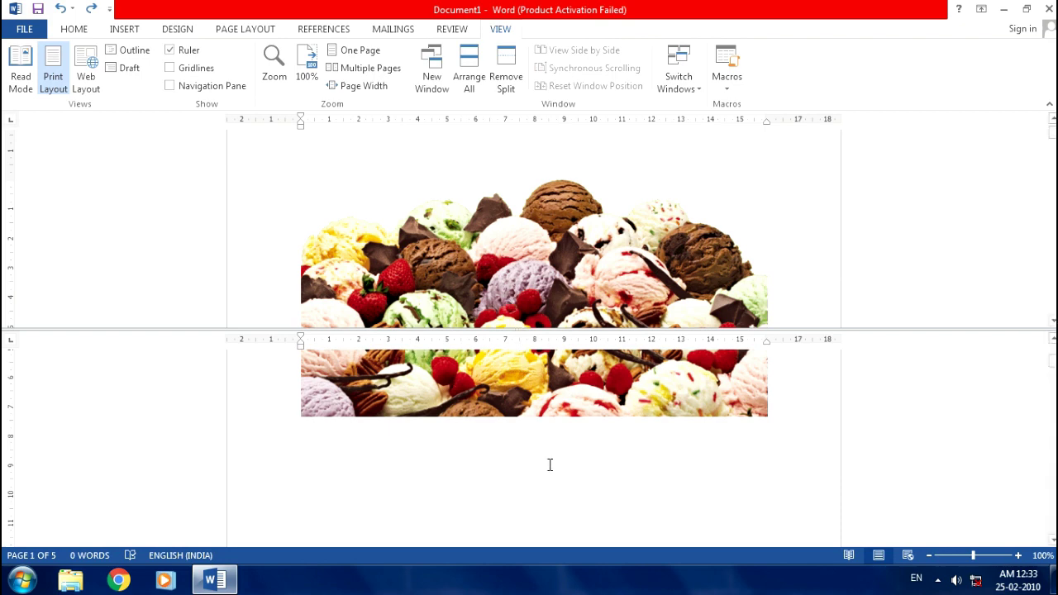
scroll(550, 465, "down", 3)
scroll(525, 447, "down", 2)
scroll(529, 430, "down", 2)
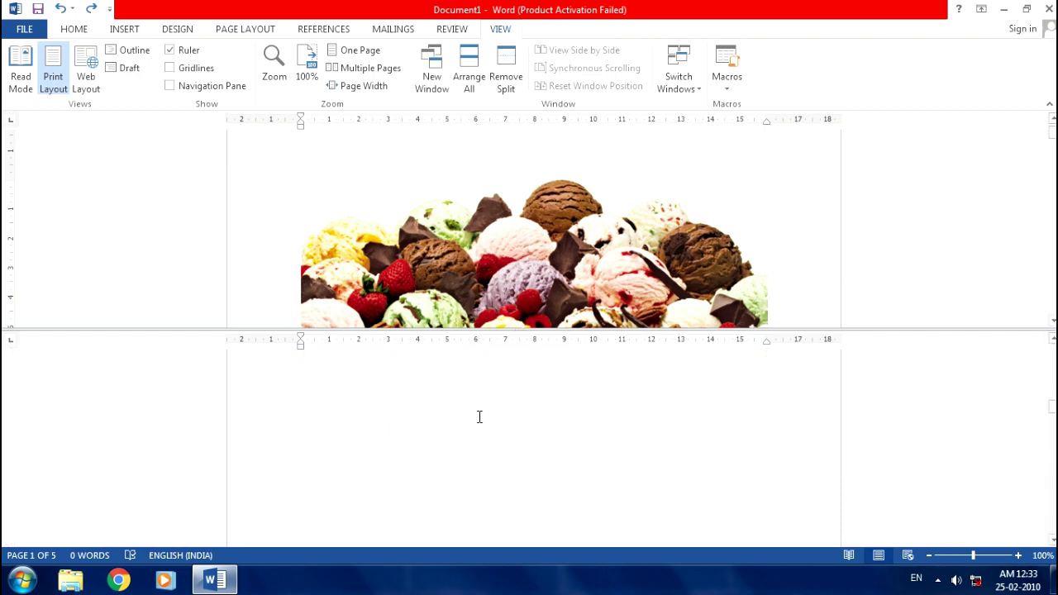
scroll(480, 418, "down", 3)
scroll(489, 425, "down", 3)
left_click(388, 482)
left_click(397, 429)
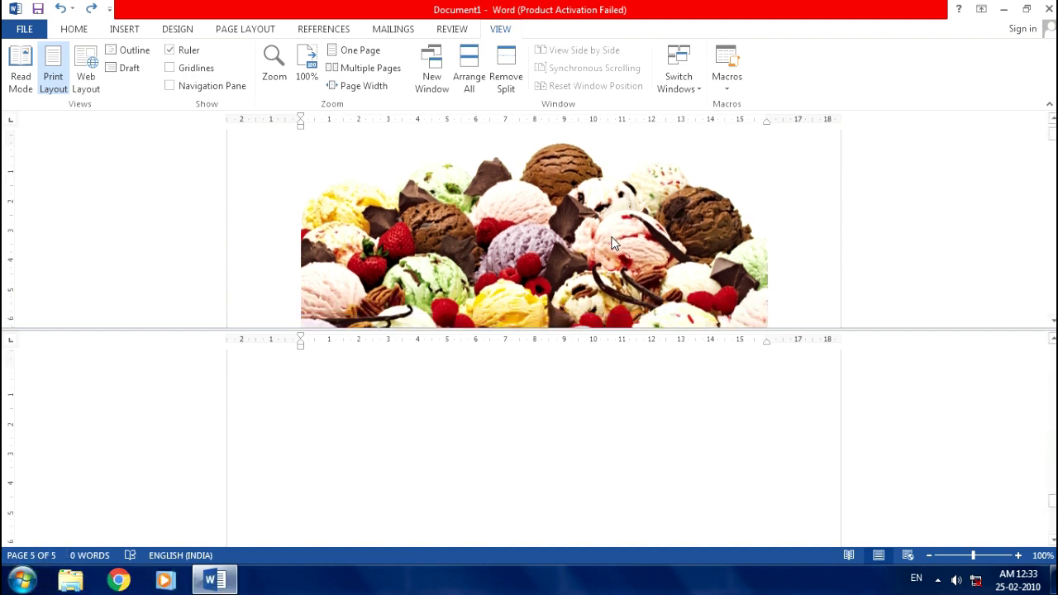
- Type four lines on page 5: GBHHN, GDTGHRTHRTHTY, DTGHRHTHTYH and GTRYRHH
scroll(614, 240, "down", 1)
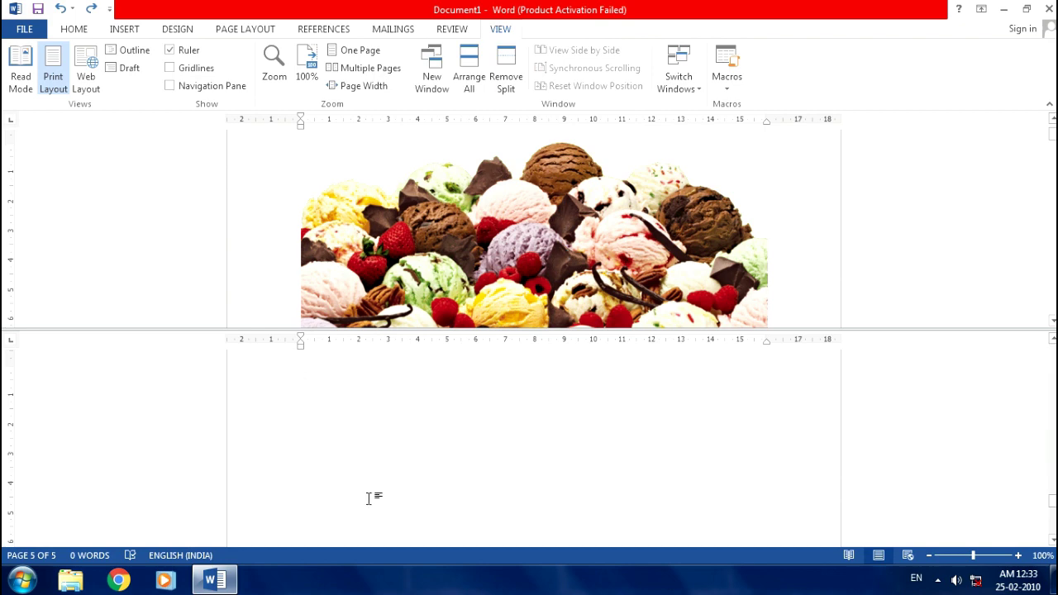
type("ow")
key("BackSpace")
key("BackSpace")
type("G")
type("BHHN")
key("Return")
type("GDTGHRTHRTHTY")
key("Return")
type("DTGHRHT")
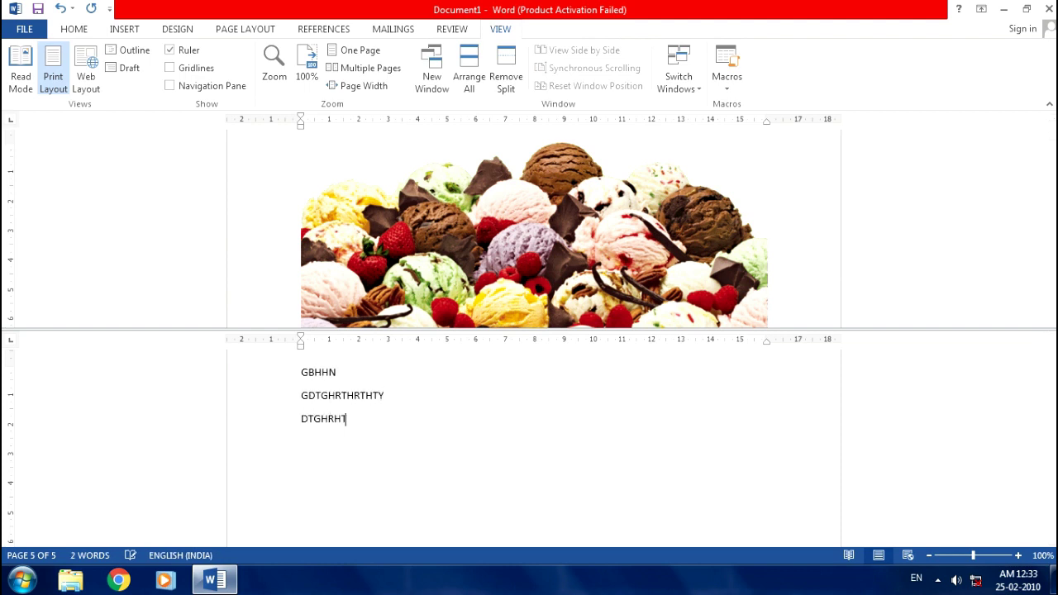
type("HTYH")
key("Return")
type("GTRYRHH")
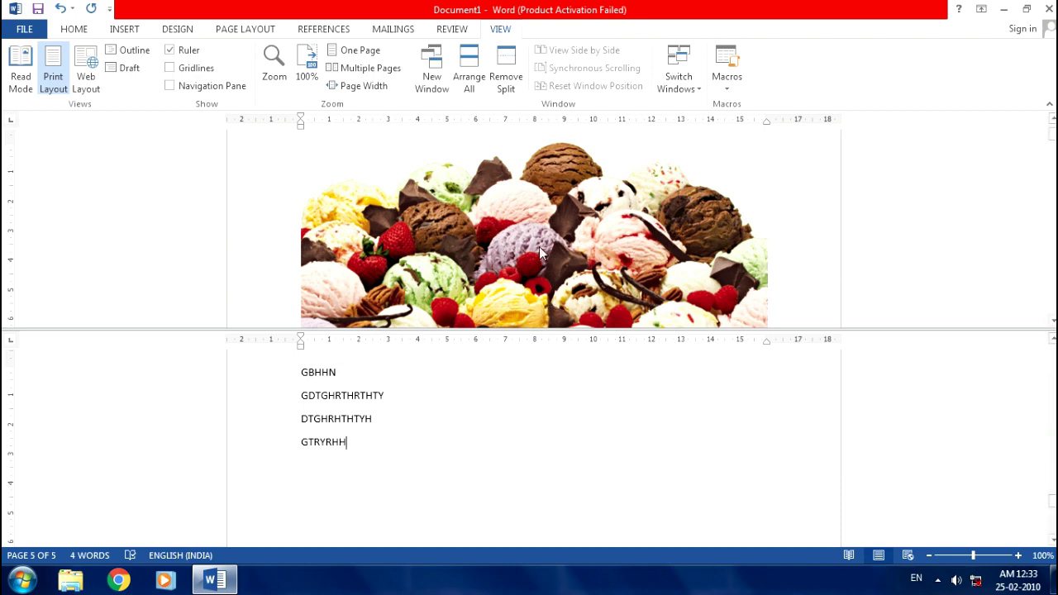
- Use Remove Split on the View ribbon to return to one pane
left_click(512, 73)
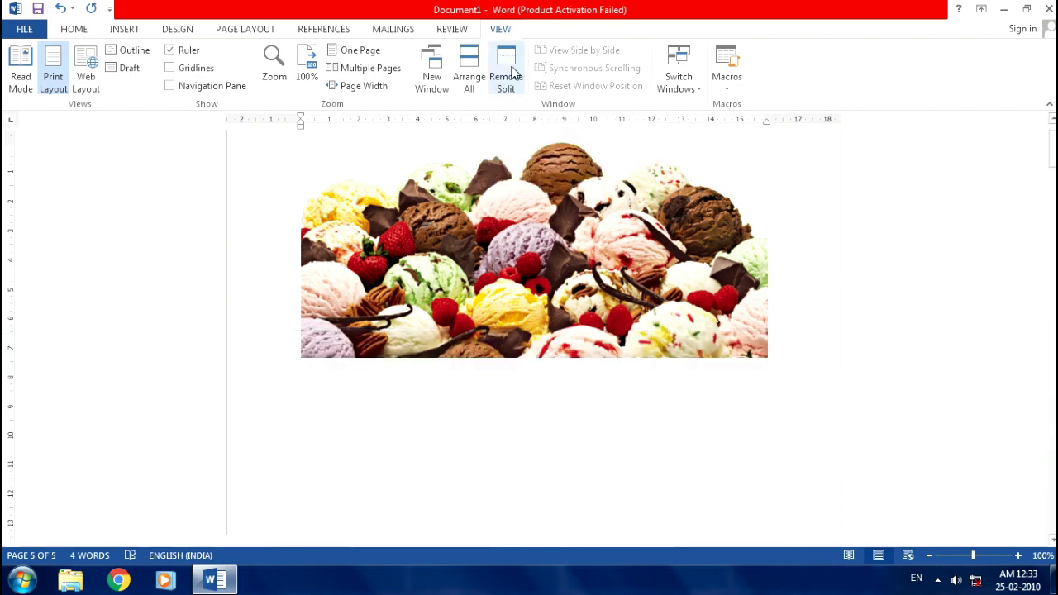